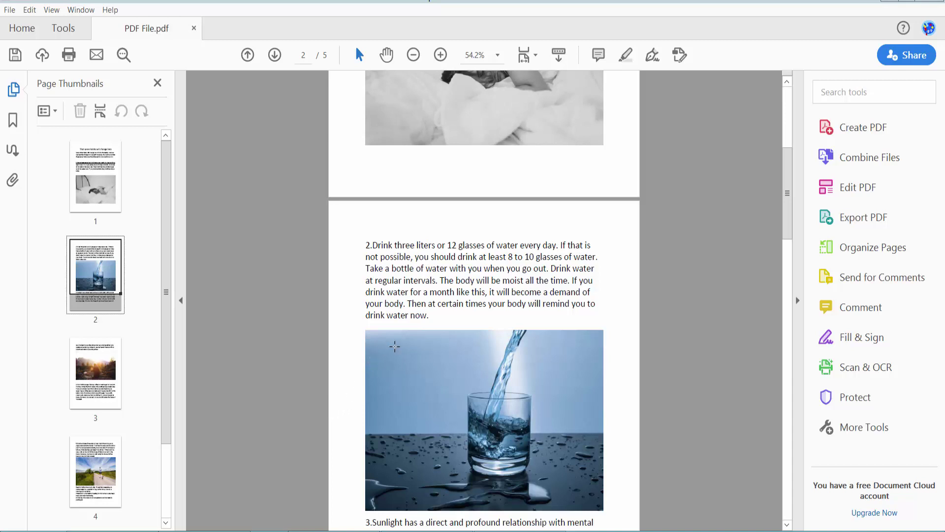
scroll(598, 242, down, 3)
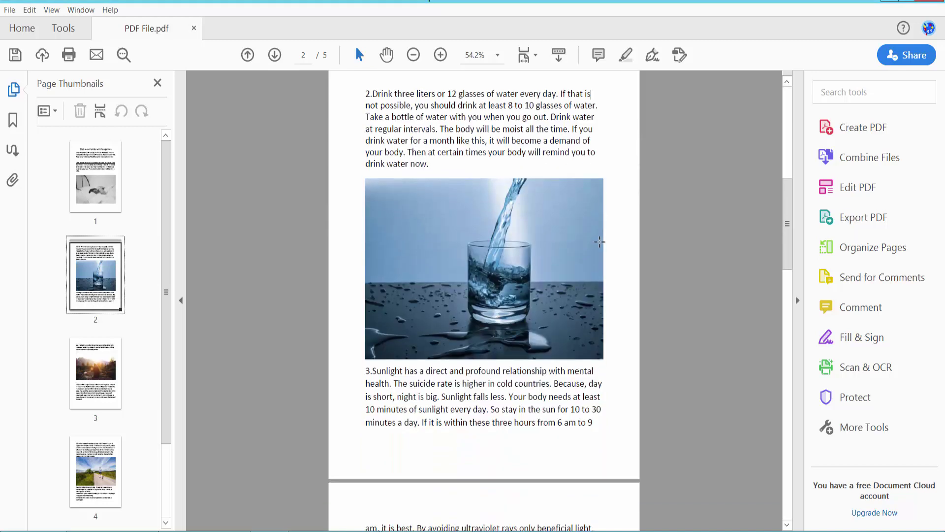
scroll(599, 241, up, 6)
scroll(596, 219, down, 6)
scroll(596, 219, down, 2)
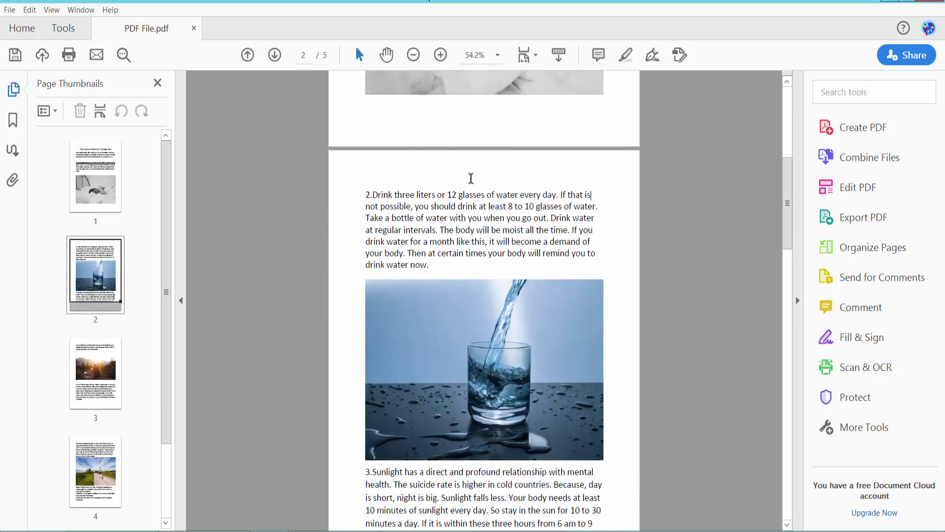
- Enter Edit PDF mode from the Tools view so page 2's text becomes editable
click(63, 31)
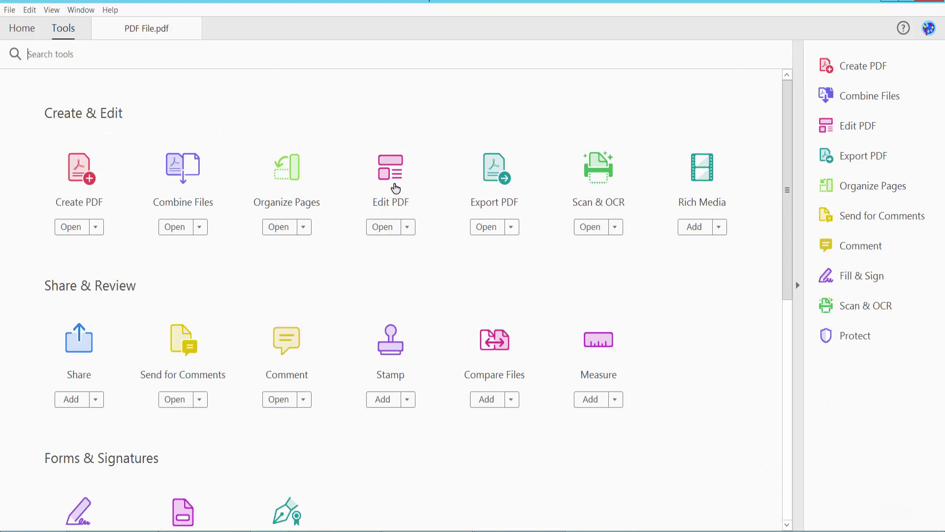
click(393, 185)
scroll(391, 187, down, 1)
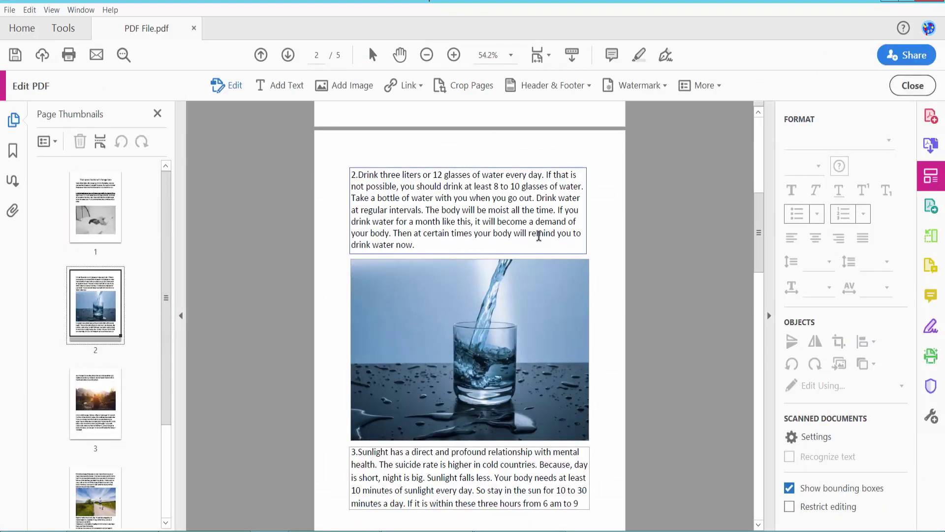
- Select all of the drinking-water paragraph and set its line spacing to 1, after trying 1.40 and 1.20
click(425, 241)
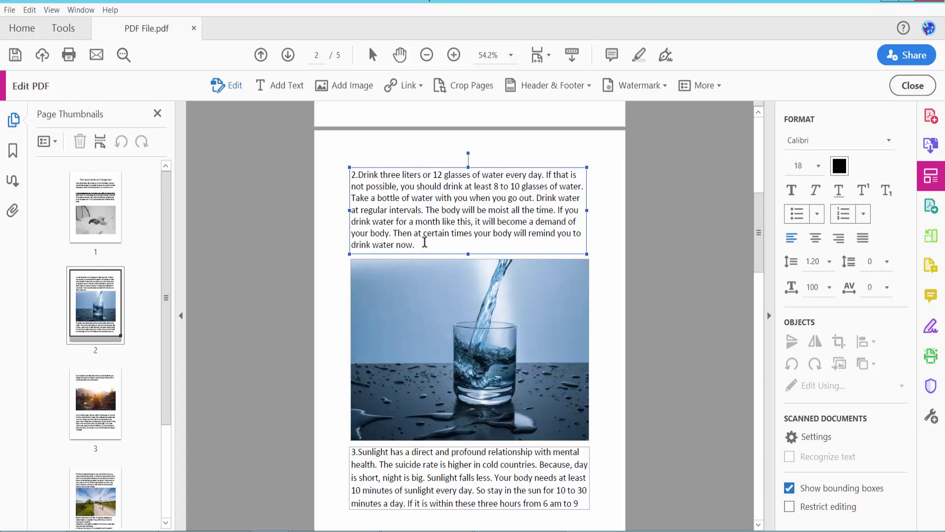
key(ctrl+a)
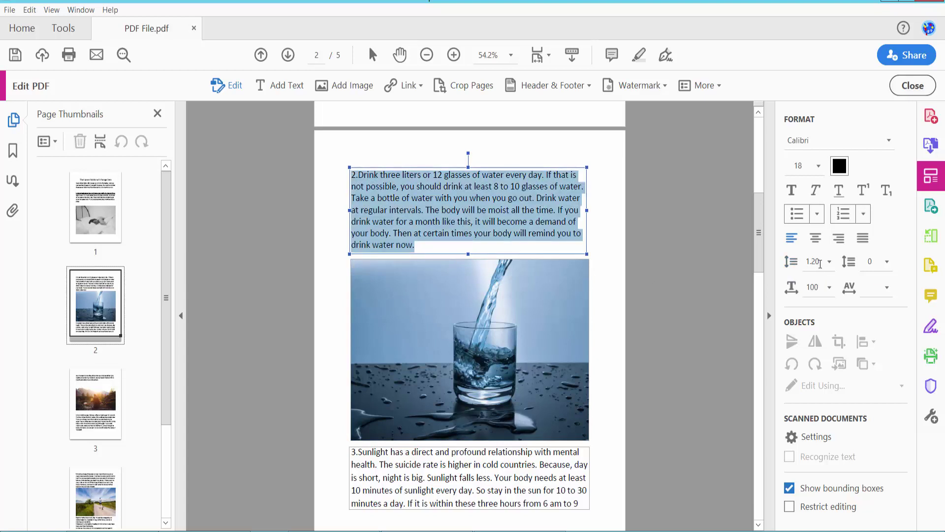
click(828, 262)
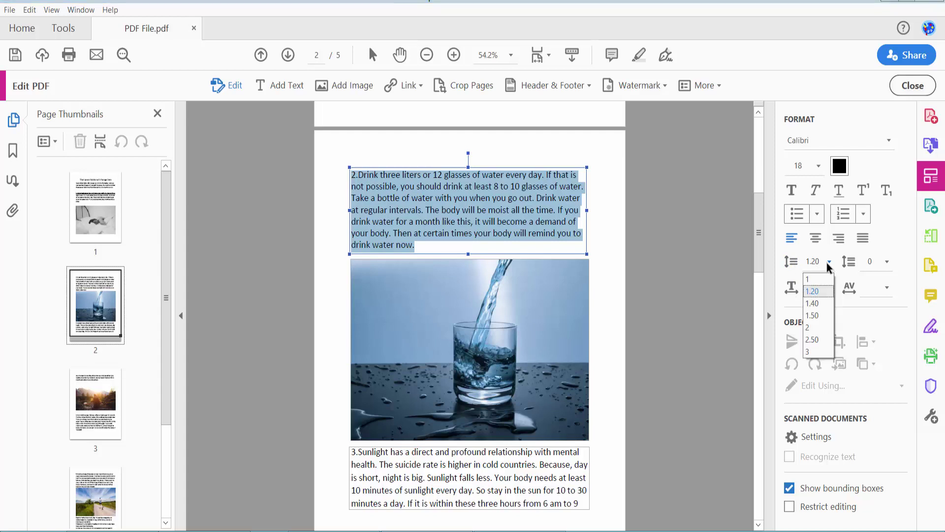
click(816, 303)
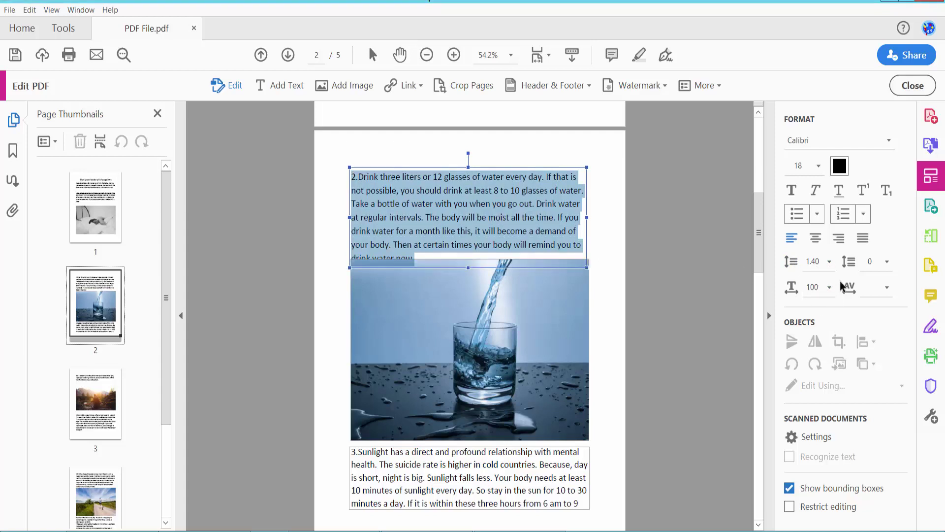
click(829, 263)
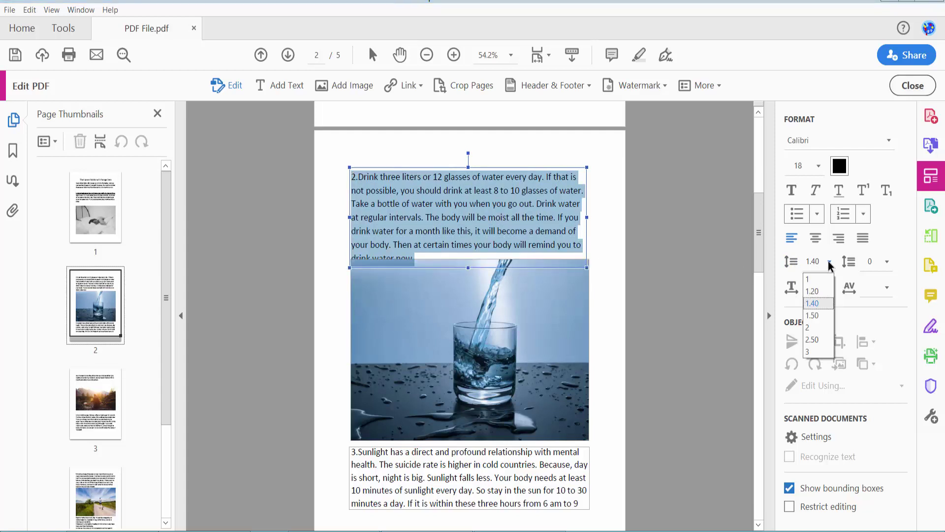
click(816, 290)
click(829, 263)
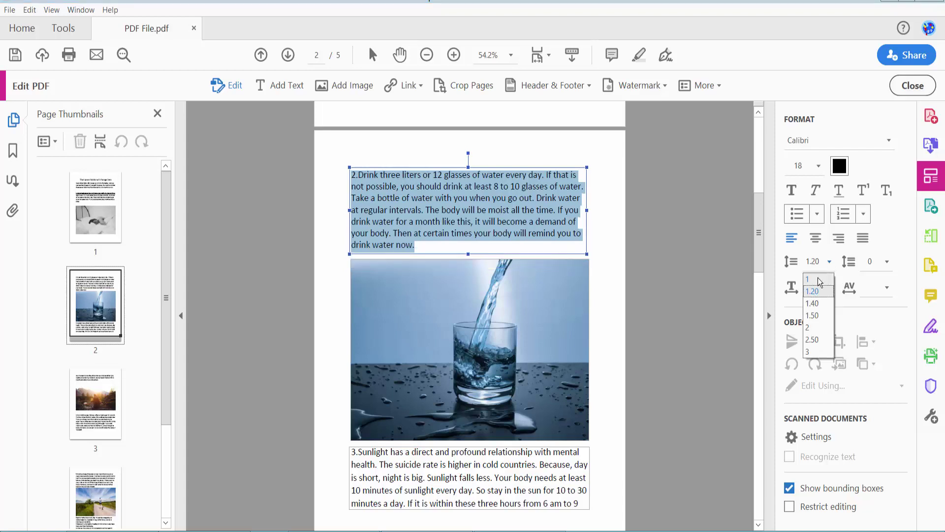
click(816, 278)
scroll(583, 226, down, 2)
- Select all of the sunlight paragraph, set its line spacing to 2, and deselect it
click(543, 378)
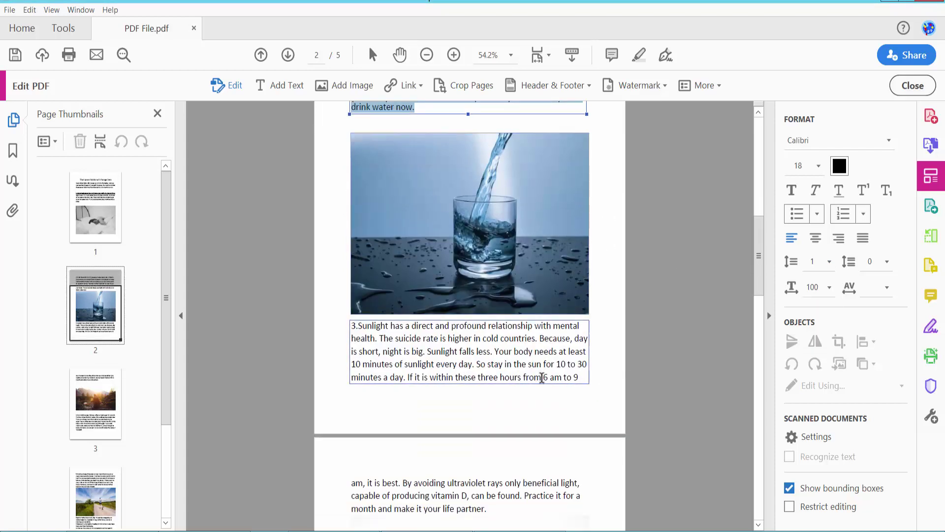
key(ctrl+a)
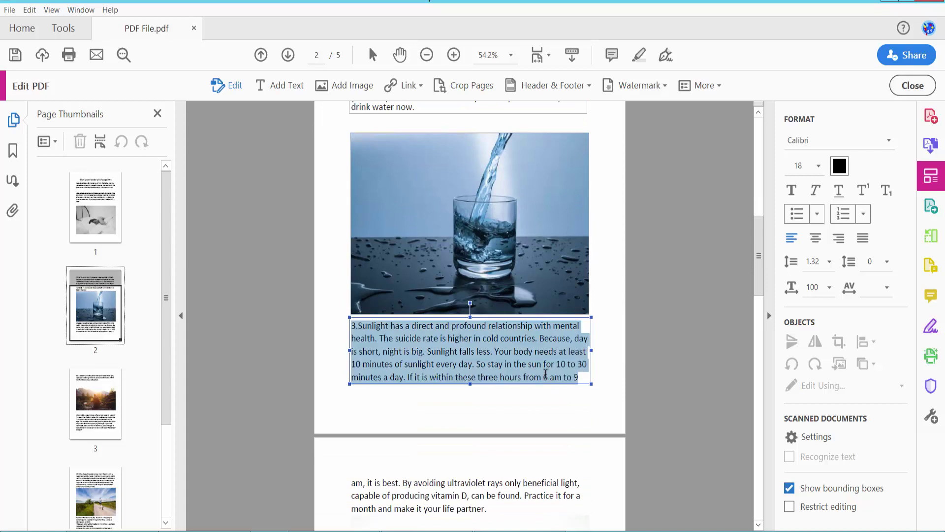
click(829, 263)
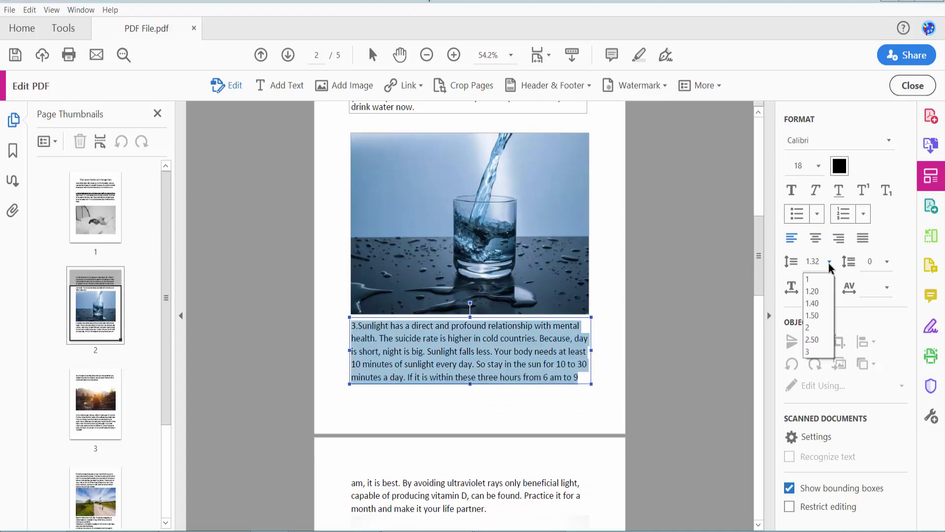
click(816, 328)
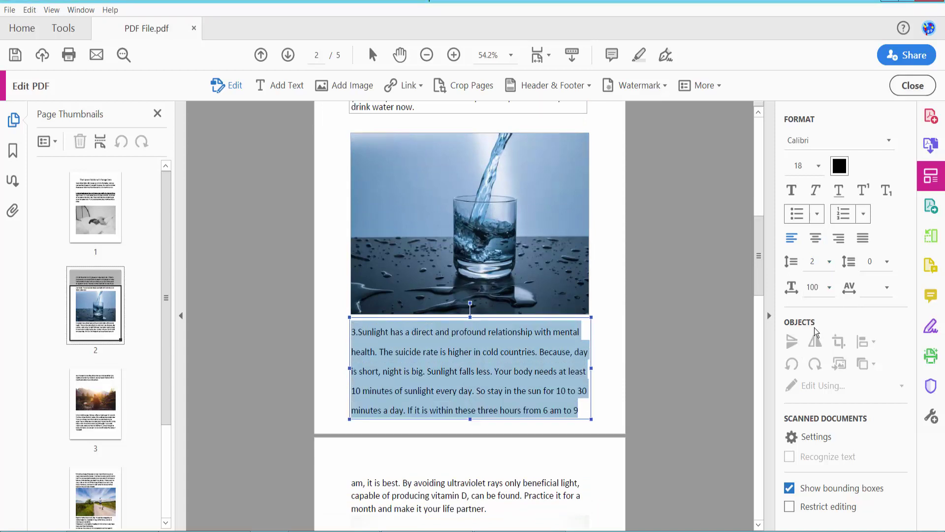
click(619, 394)
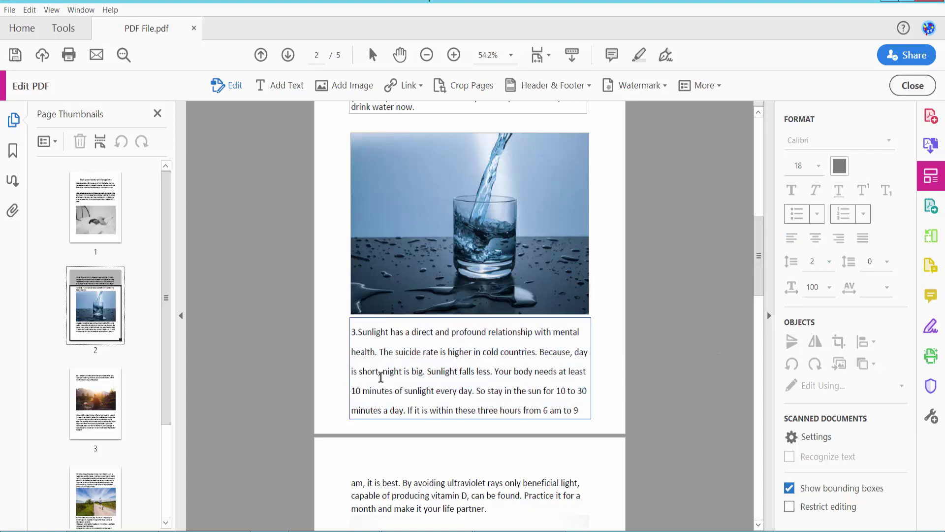
scroll(473, 333, down, 4)
scroll(473, 332, down, 2)
scroll(473, 332, down, 3)
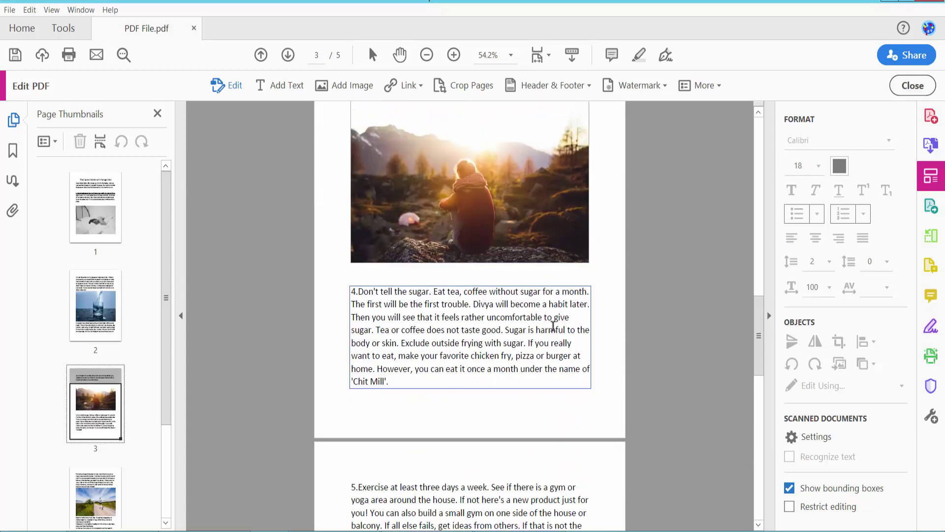
scroll(473, 326, down, 1)
- Select all of page 3's sugar paragraph and set its line spacing to 1.50, after trying 1.20
click(400, 323)
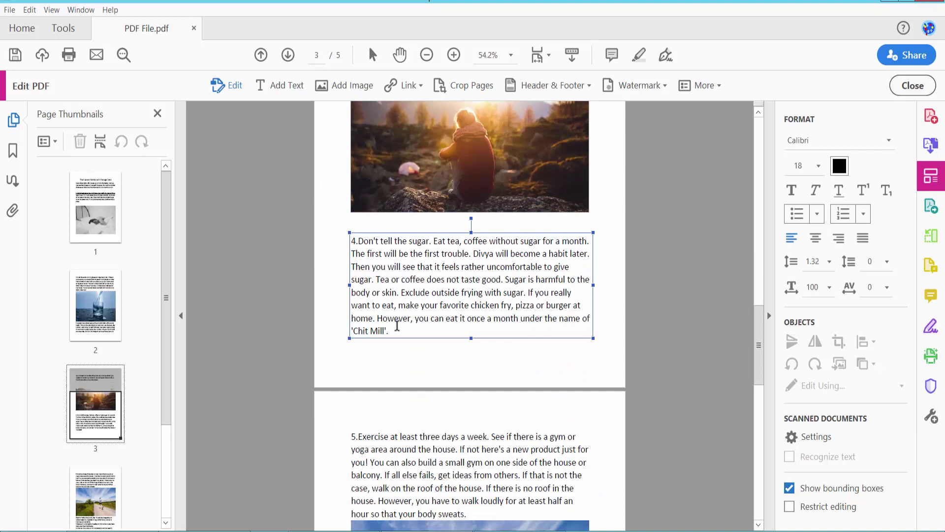
key(ctrl+a)
click(829, 262)
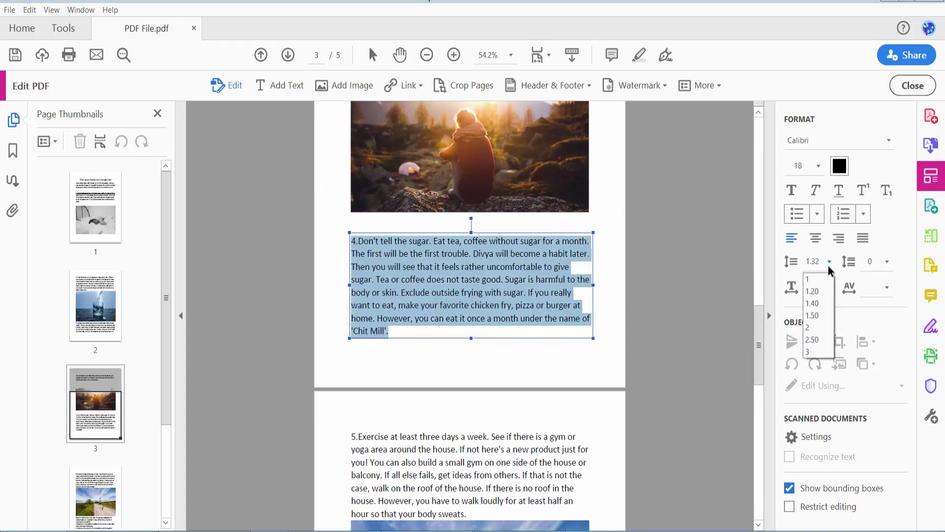
click(820, 290)
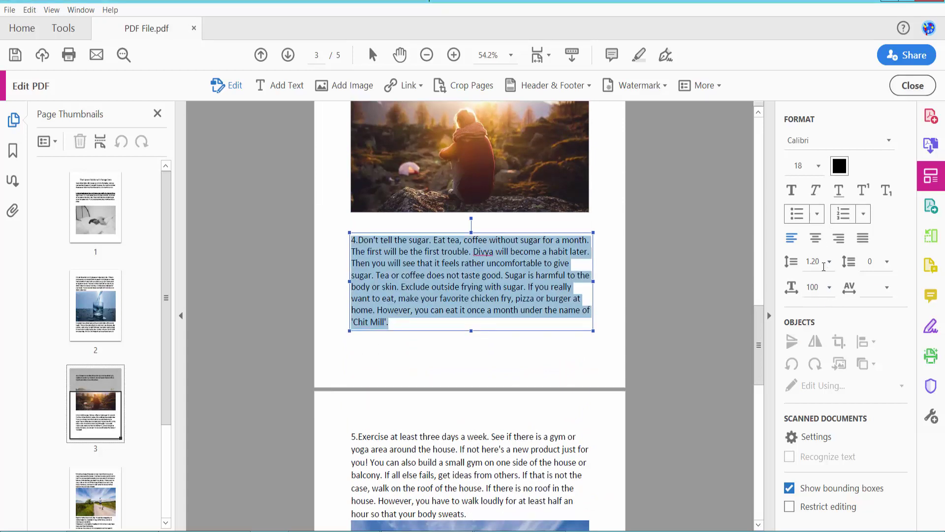
click(828, 262)
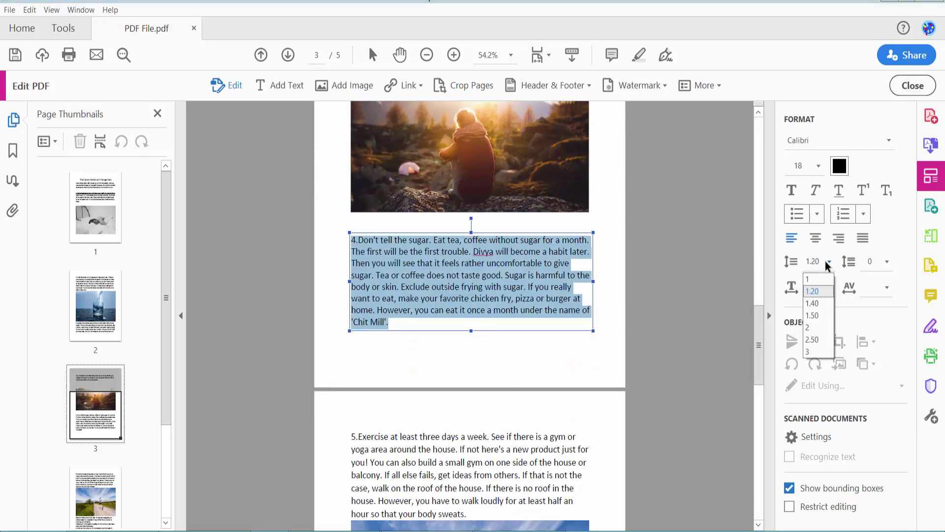
click(813, 315)
click(610, 363)
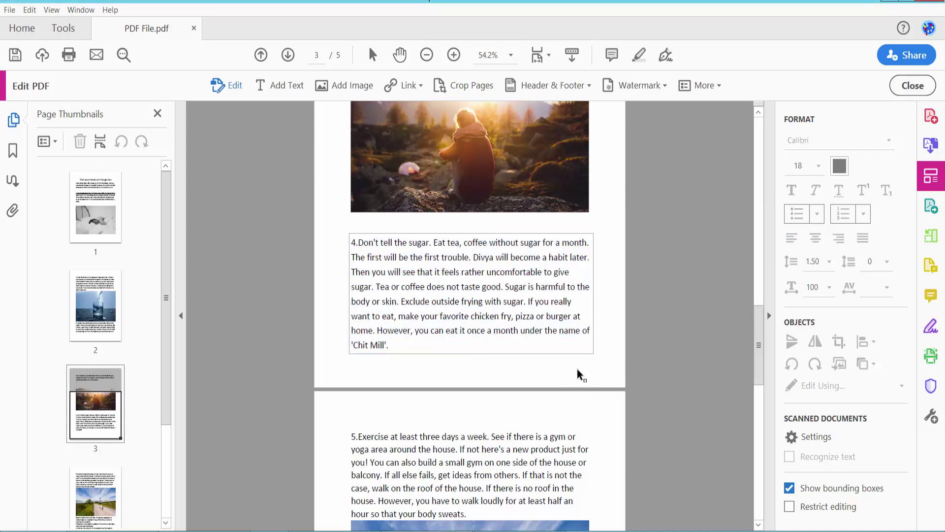
click(10, 10)
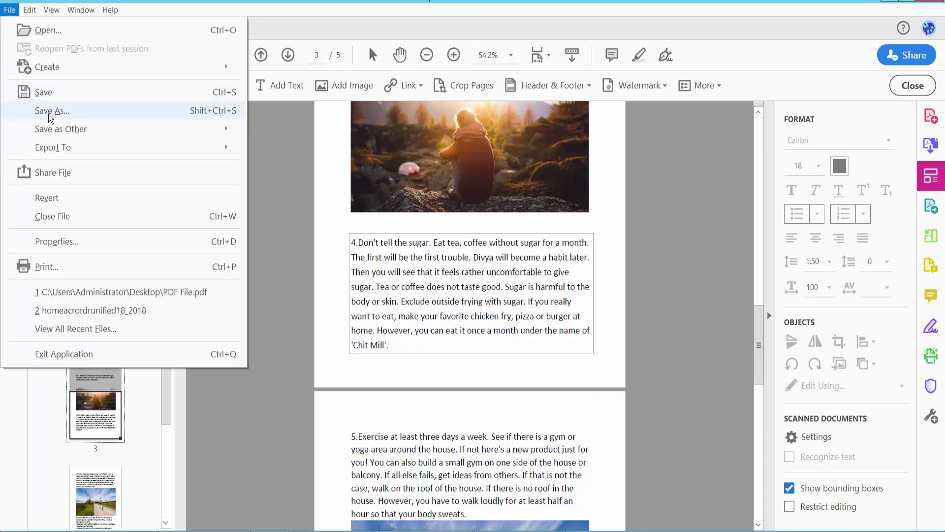
click(453, 380)
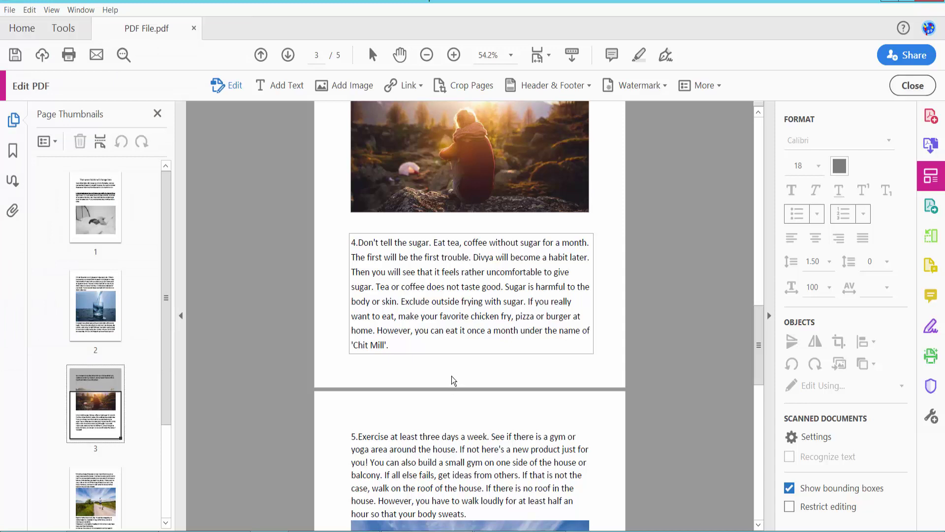